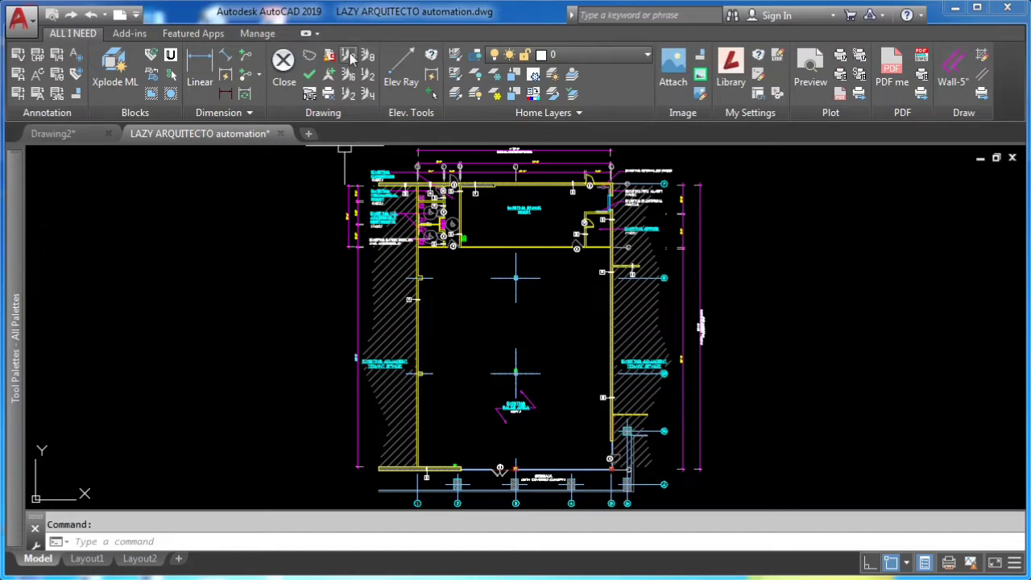
Apply the 1/8" drawing scale and review the dimension styles, with ARCH-96 current
{"action": "left_click", "coordinate": [349, 56]}
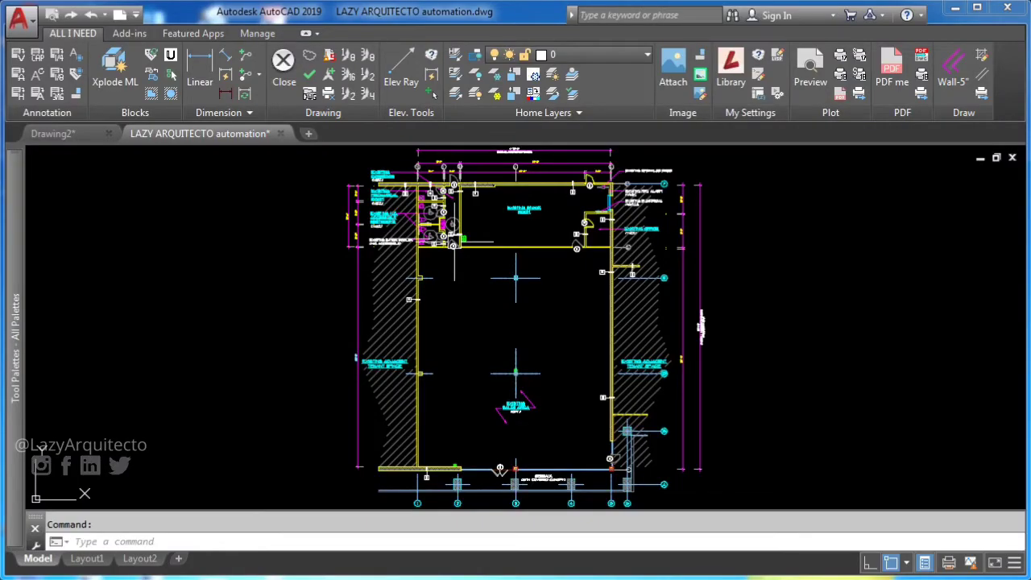
{"action": "mouse_move", "coordinate": [454, 244]}
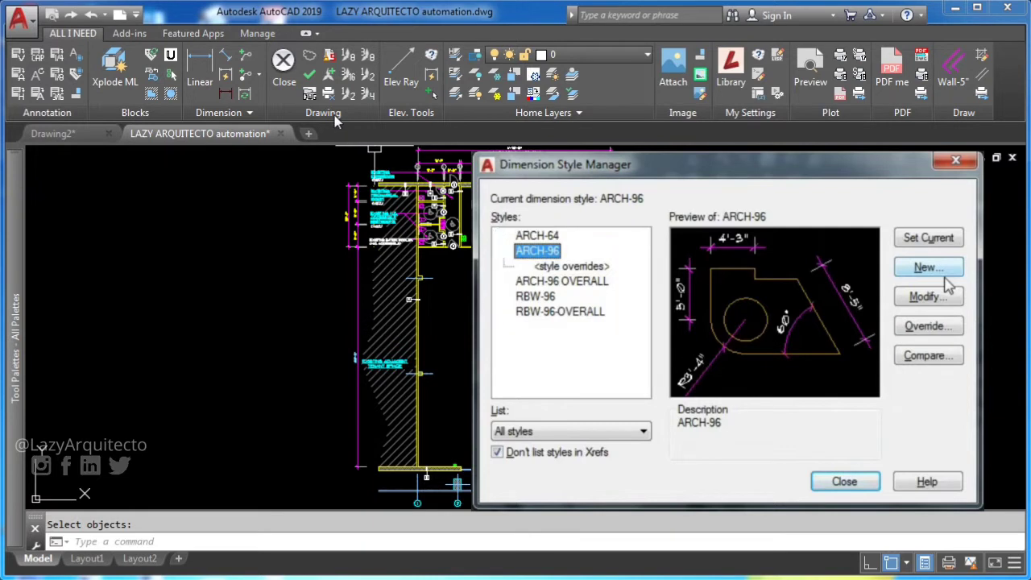
Compare the Standard and DIM-ALL-I-NEED dimension styles, then reapply the 1/8" drawing scale
{"action": "key", "text": "Escape"}
{"action": "middle_click", "coordinate": [748, 352]}
{"action": "middle_click", "coordinate": [748, 352]}
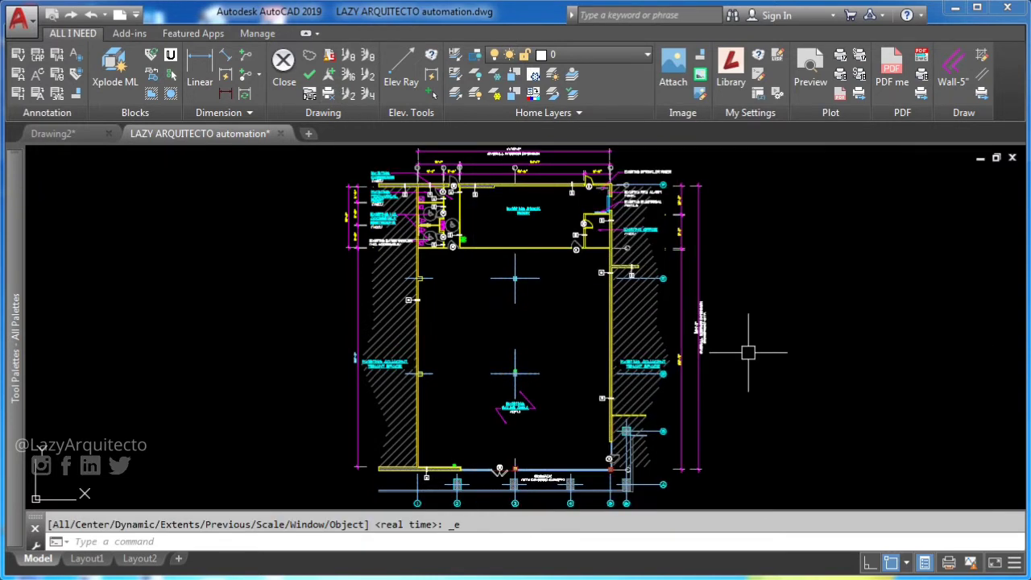
{"action": "type", "text": "D"}
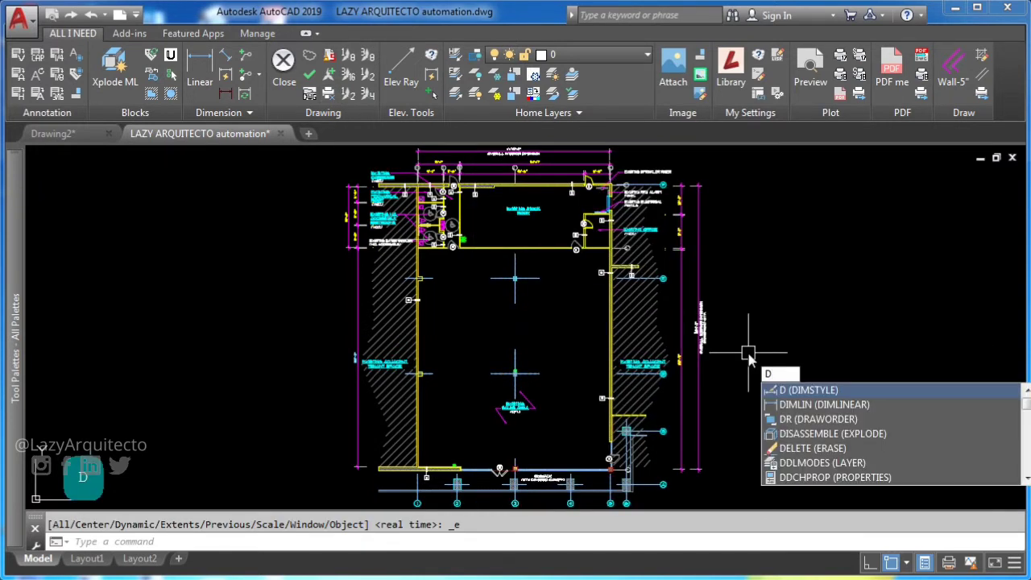
{"action": "key", "text": "space"}
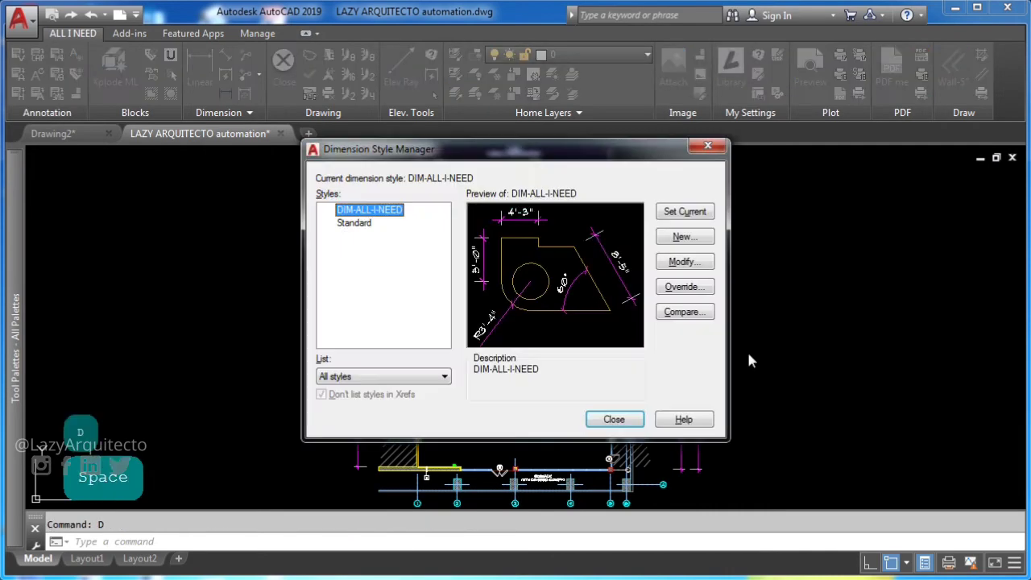
{"action": "left_click", "coordinate": [358, 223]}
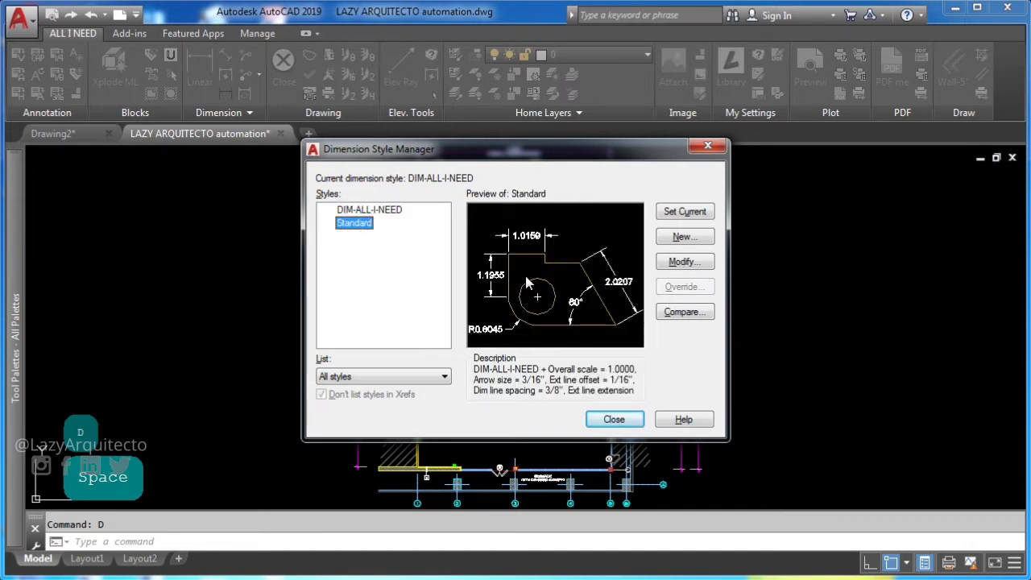
{"action": "left_click", "coordinate": [353, 209]}
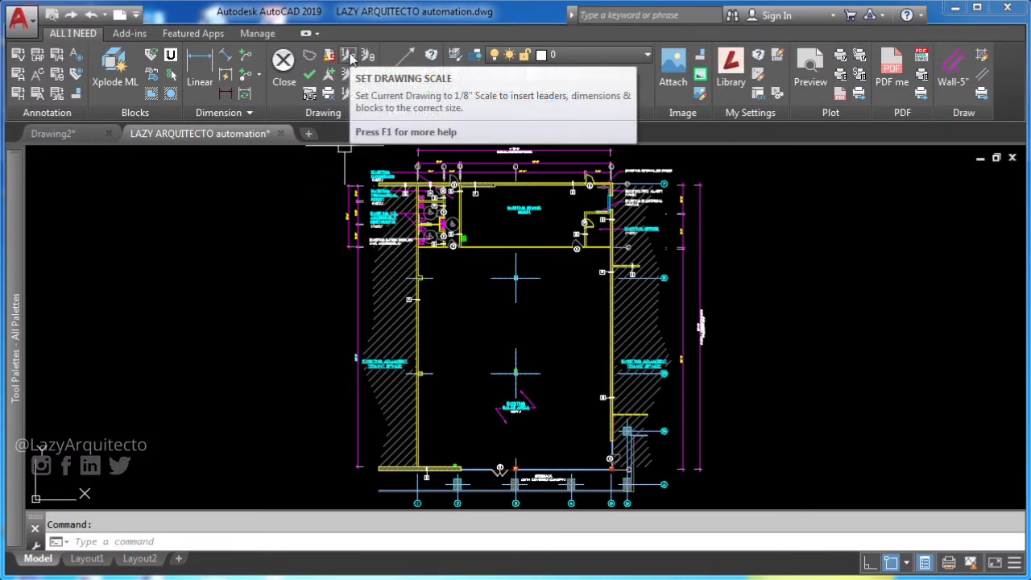
{"action": "left_click", "coordinate": [350, 57]}
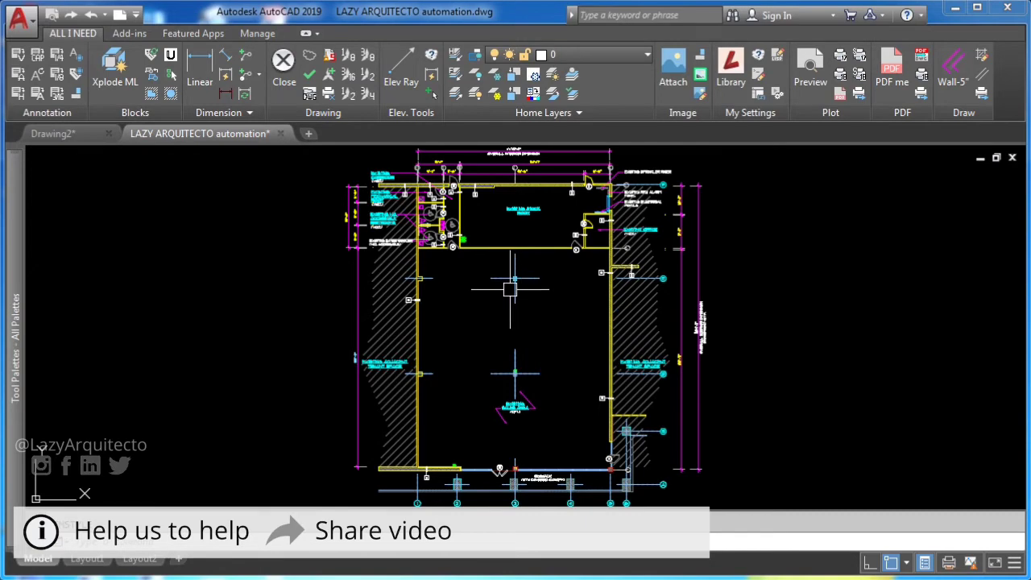
In the CUI editor, copy the 1/8" scale macro and create a new blank Command1
{"action": "type", "text": "CUI"}
{"action": "key", "text": "Return"}
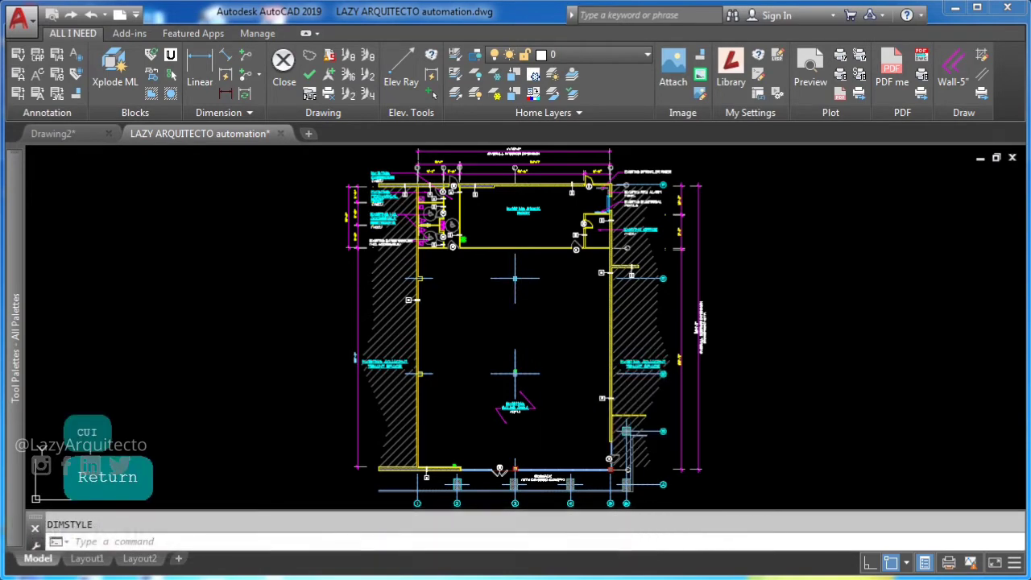
{"action": "mouse_move", "coordinate": [839, 13]}
{"action": "left_mouse_down"}
{"action": "mouse_move", "coordinate": [548, 32]}
{"action": "mouse_move", "coordinate": [482, 17]}
{"action": "left_mouse_up"}
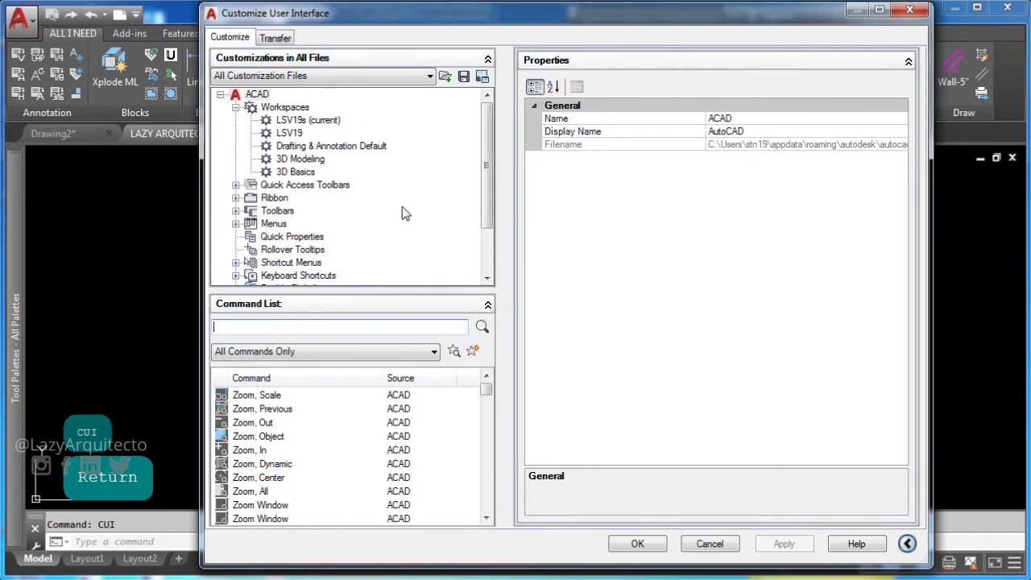
{"action": "key", "text": "ctrl+c"}
{"action": "key", "text": "BackSpace"}
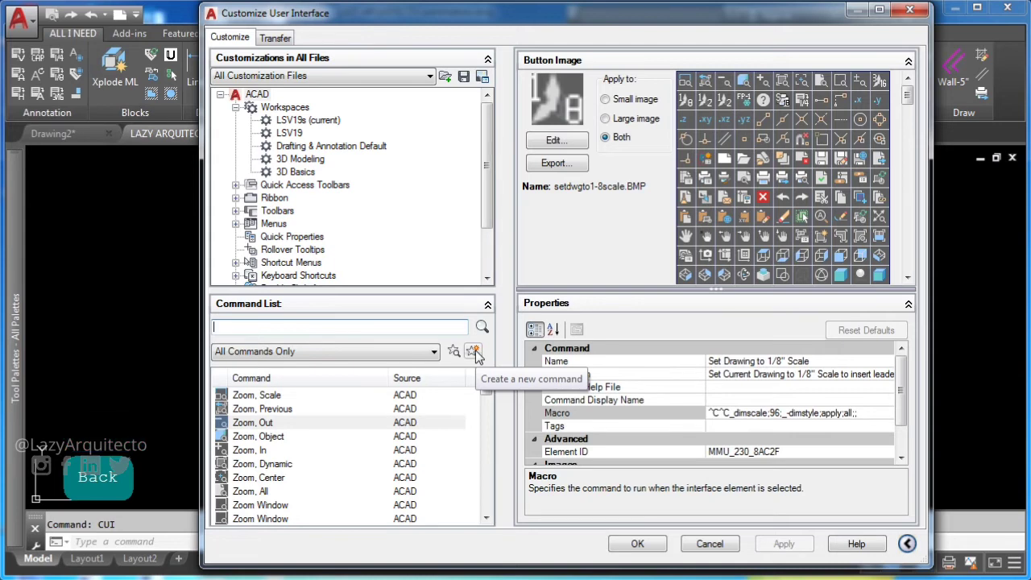
{"action": "left_click", "coordinate": [473, 353]}
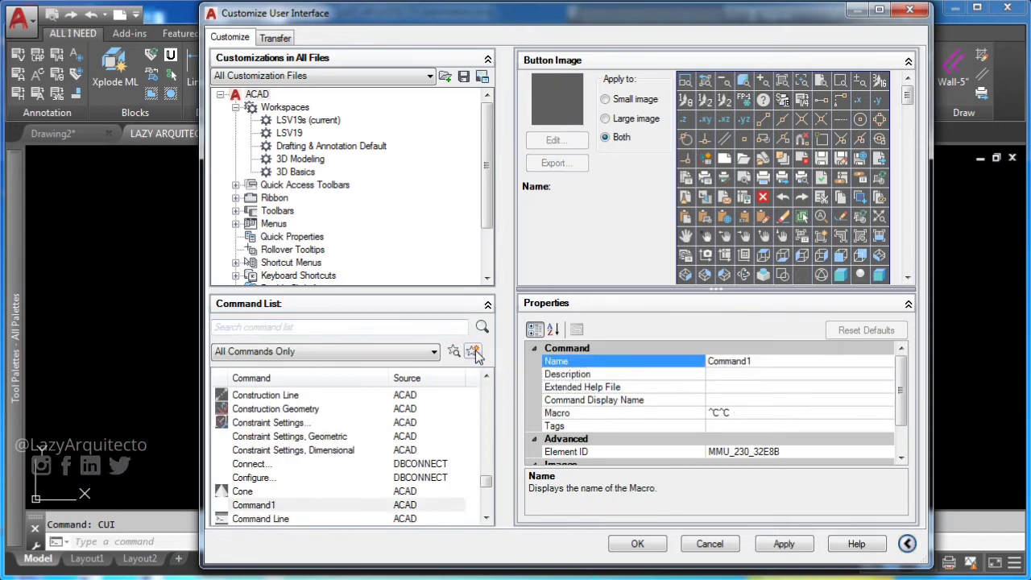
Rename the new command AUTODIMSTYLES and open its macro in the Long String Editor
{"action": "left_click", "coordinate": [729, 361]}
{"action": "type", "text": "A"}
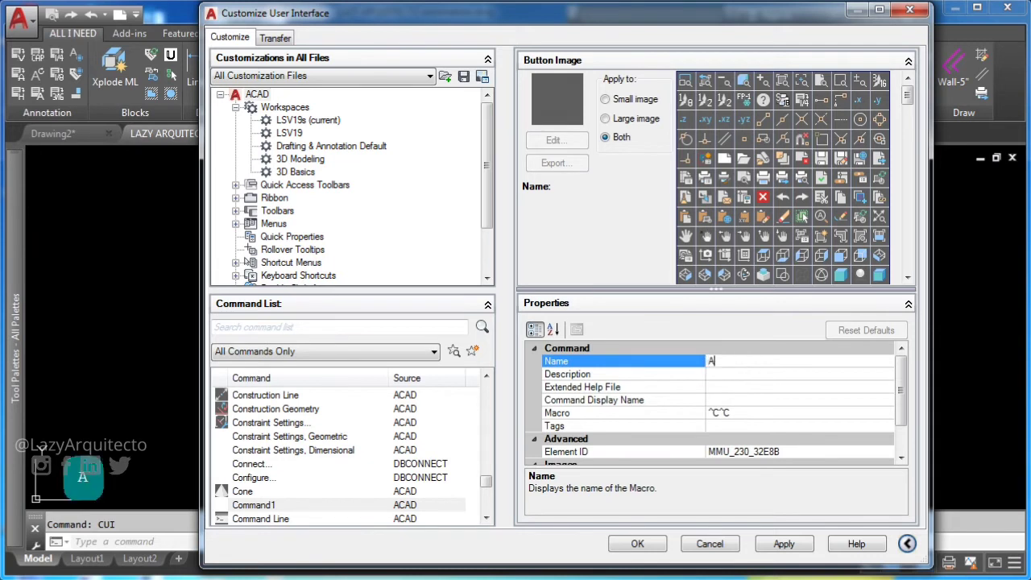
{"action": "type", "text": "UT"}
{"action": "key", "text": "BackSpace"}
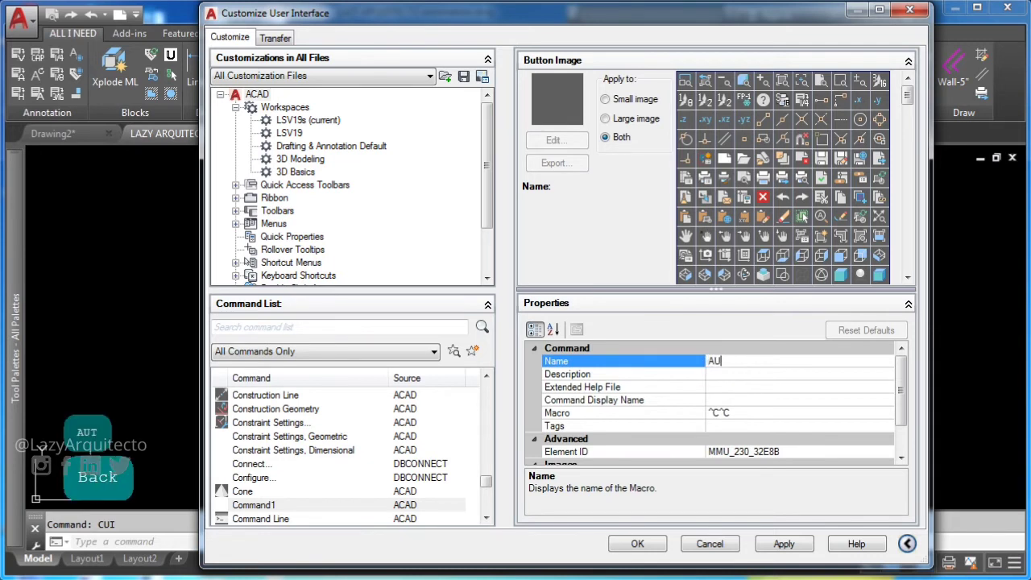
{"action": "type", "text": "TODIMS"}
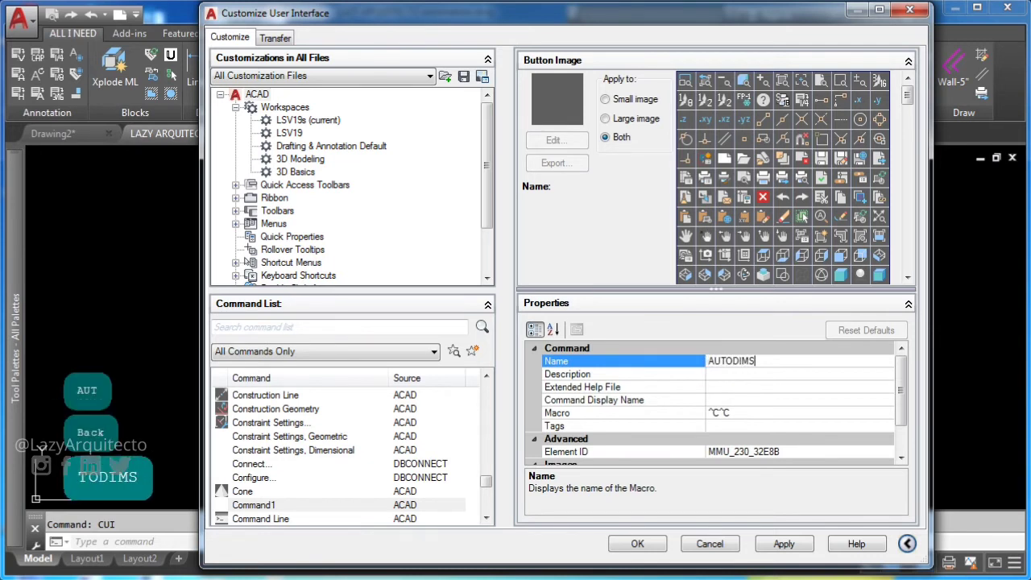
{"action": "type", "text": "TYLES"}
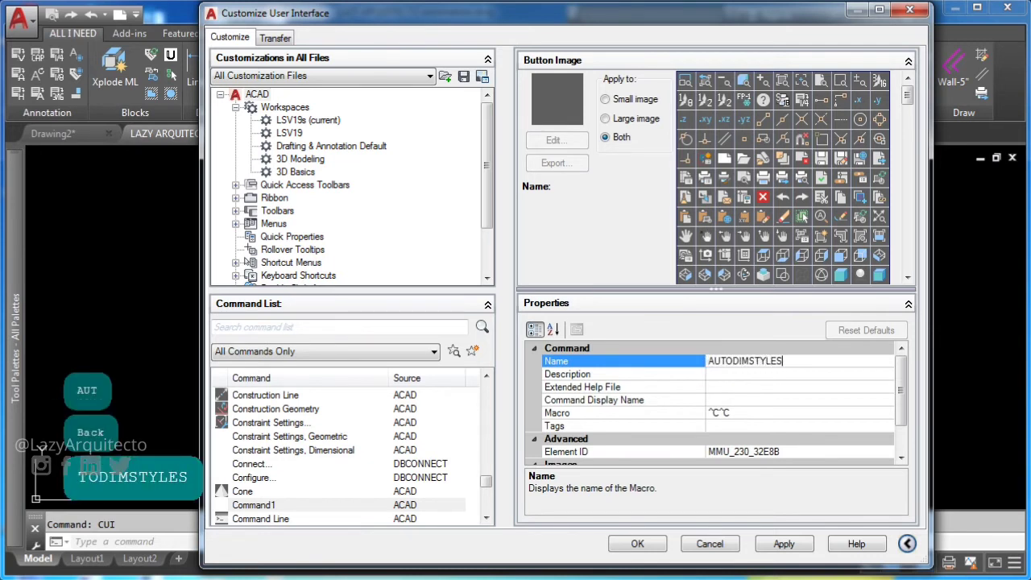
{"action": "left_click", "coordinate": [752, 400]}
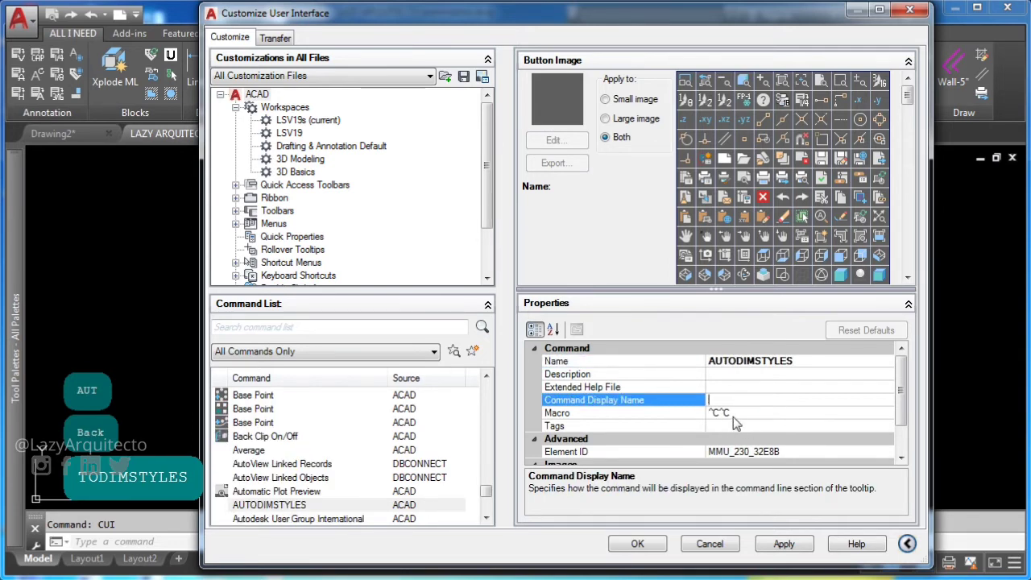
{"action": "left_click", "coordinate": [734, 412]}
{"action": "left_click", "coordinate": [884, 413]}
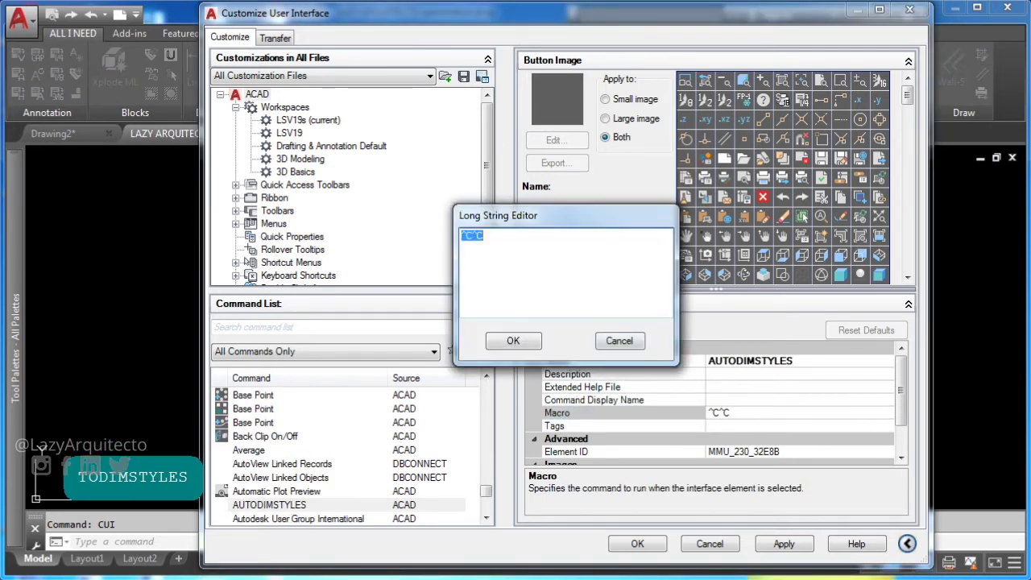
Paste the copied macro and add a trailing semicolon: ^C^C_dimscale;96;_-dimstyle;apply;all;;
{"action": "right_click", "coordinate": [467, 236]}
{"action": "left_click", "coordinate": [495, 308]}
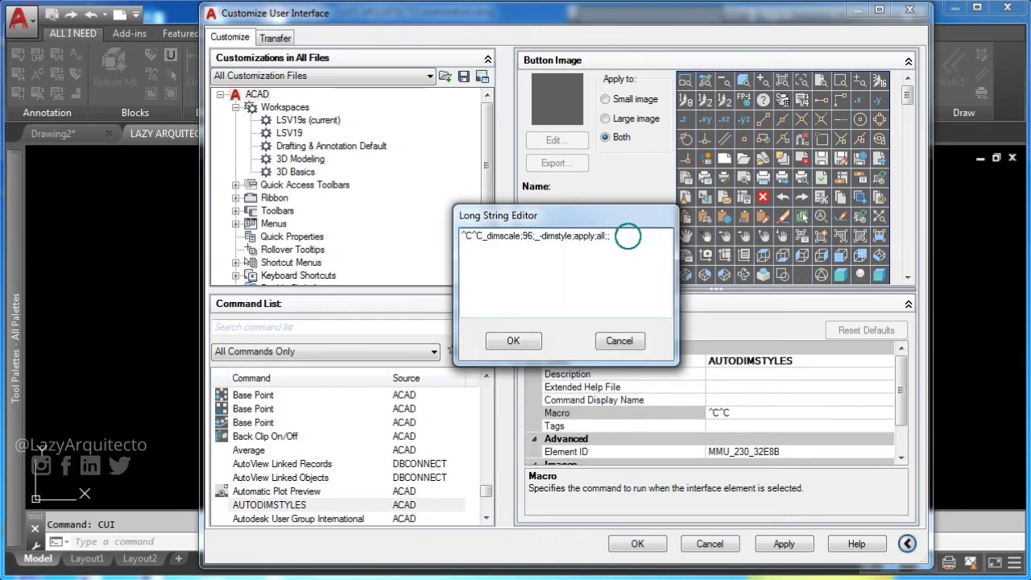
{"action": "left_click_drag", "start_coordinate": [612, 235], "coordinate": [448, 231]}
{"action": "left_click", "coordinate": [483, 237]}
{"action": "left_click", "coordinate": [611, 235]}
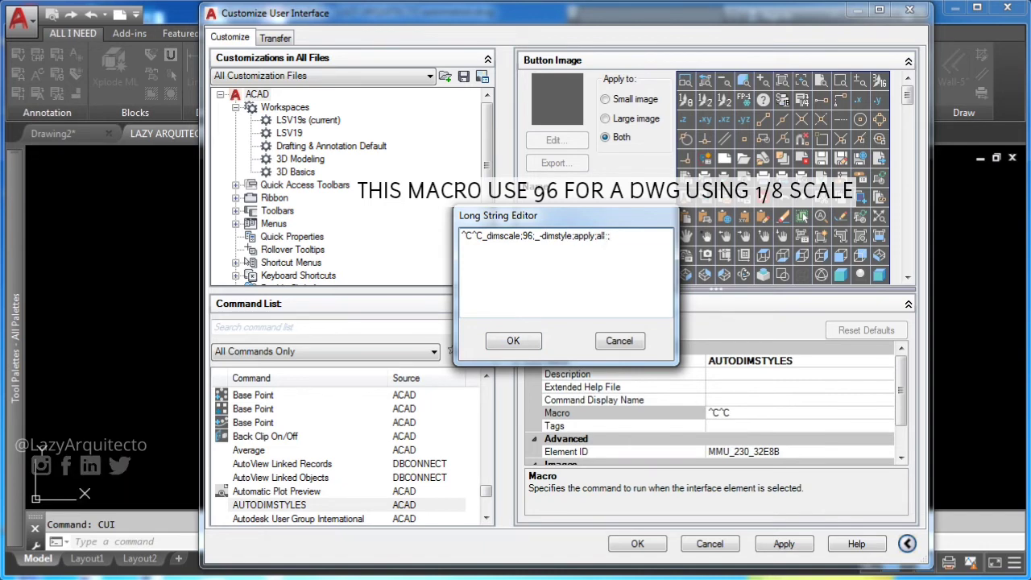
{"action": "type", "text": ";"}
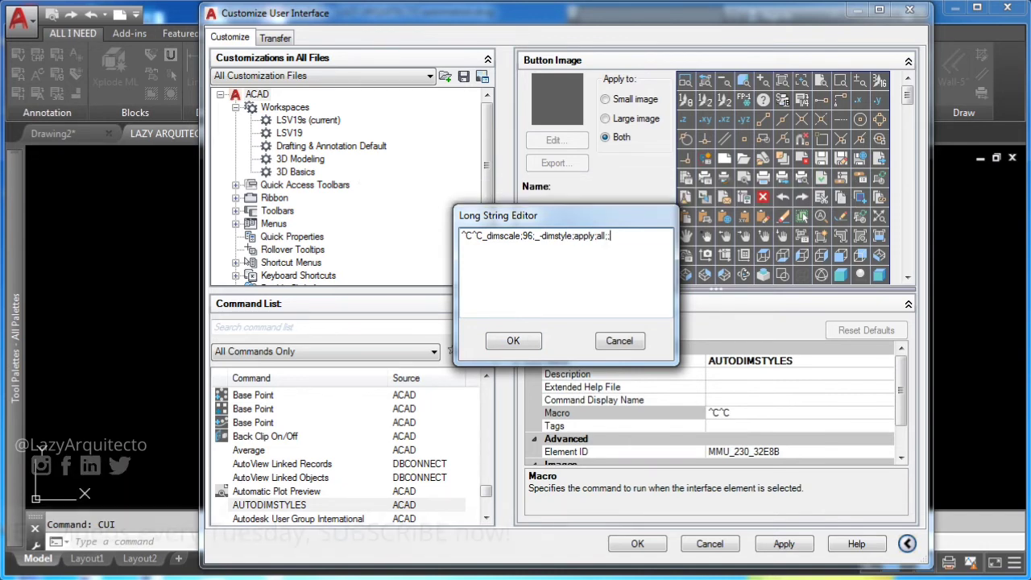
{"action": "left_click", "coordinate": [627, 235]}
{"action": "left_click_drag", "start_coordinate": [628, 235], "coordinate": [449, 234]}
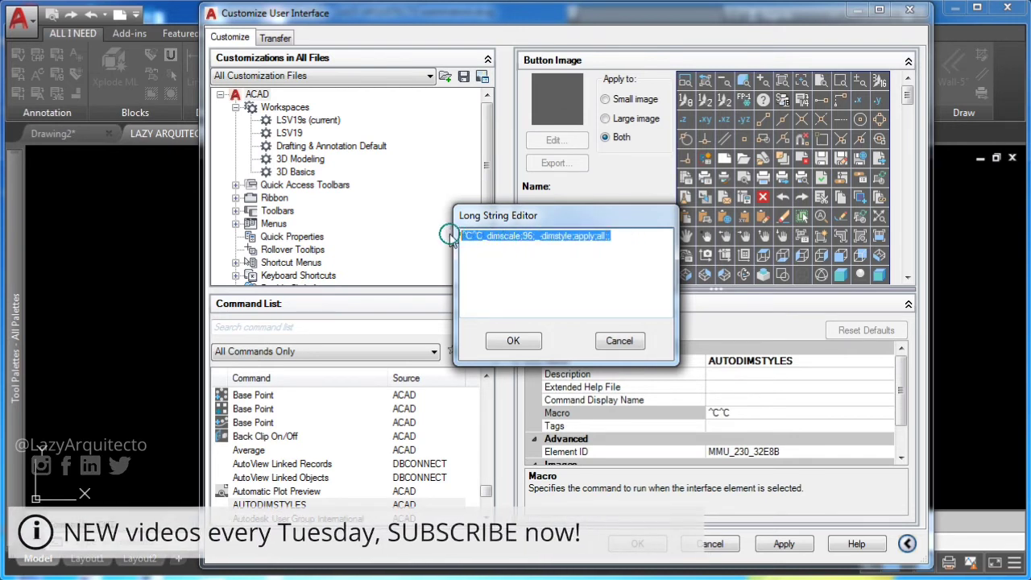
{"action": "left_click", "coordinate": [481, 249]}
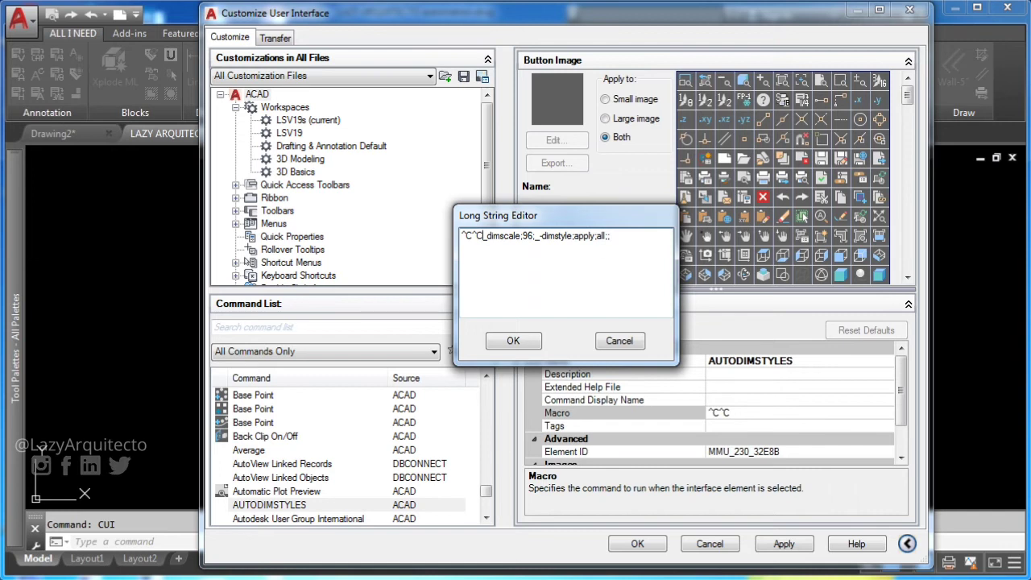
{"action": "left_click", "coordinate": [611, 235]}
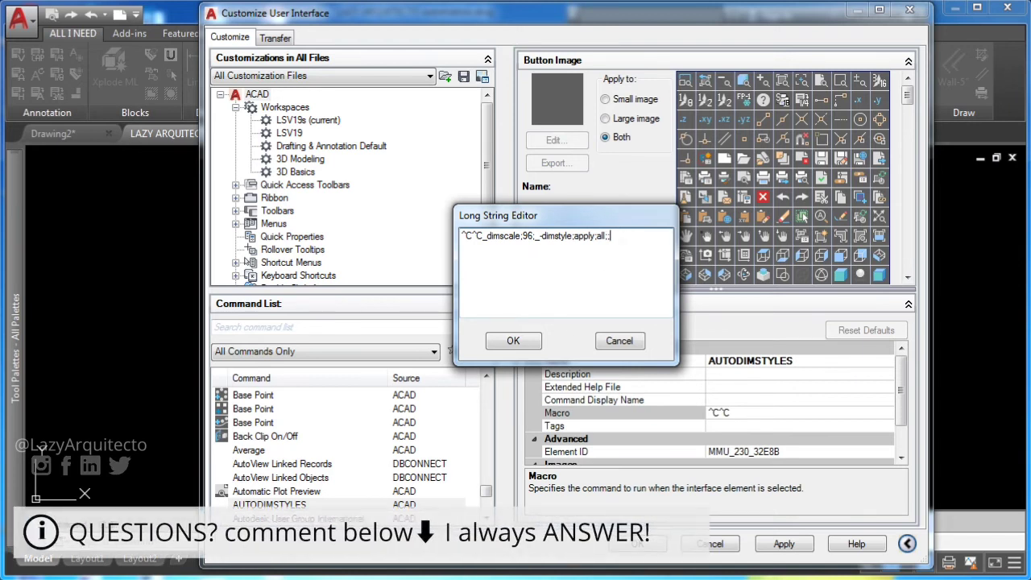
{"action": "left_click", "coordinate": [513, 342]}
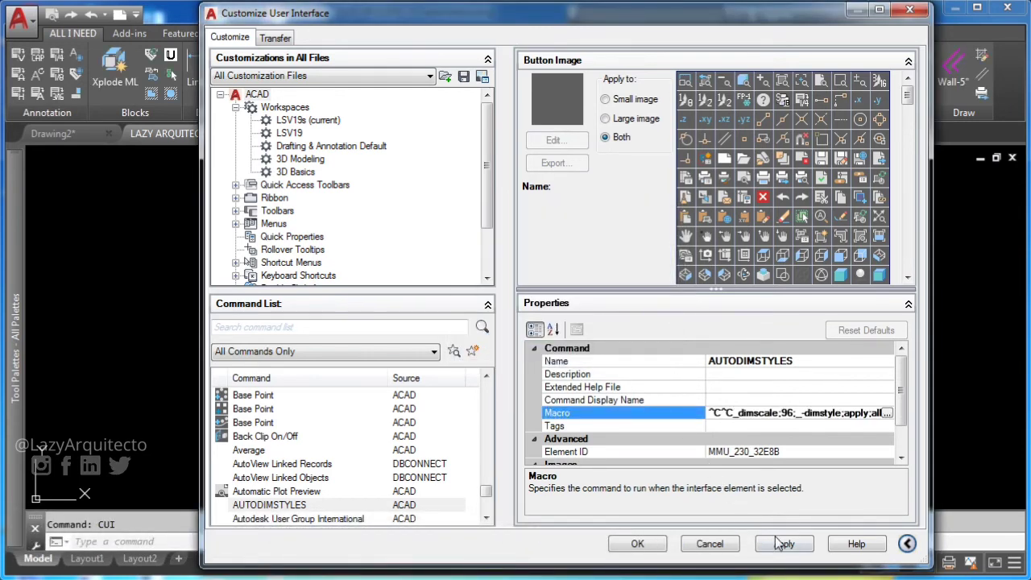
Apply the customization and drag AUTODIMSTYLES onto the Quick Access Toolbar
{"action": "left_click", "coordinate": [780, 545]}
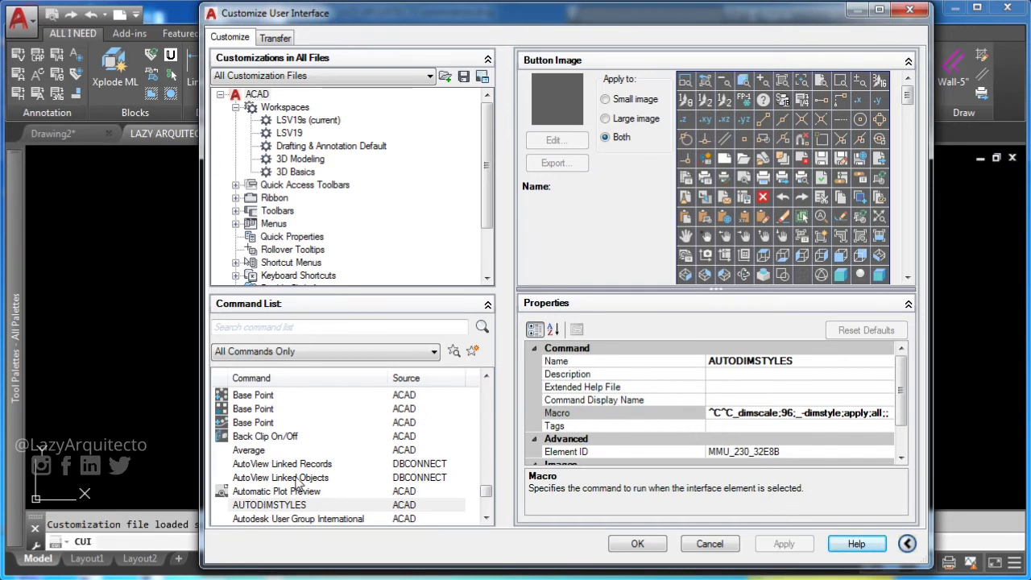
{"action": "left_click", "coordinate": [263, 507]}
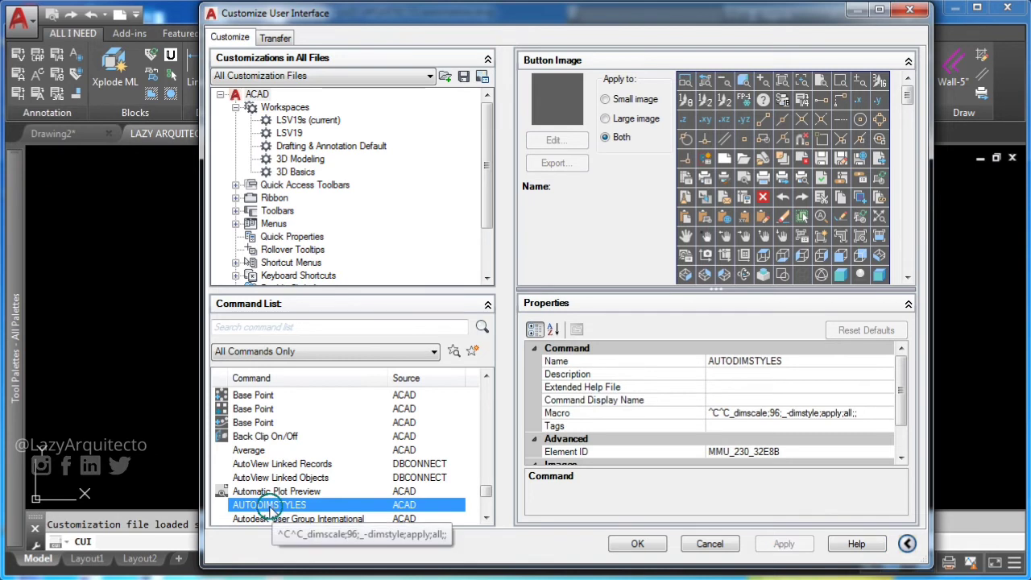
{"action": "mouse_move", "coordinate": [274, 513]}
{"action": "left_mouse_down"}
{"action": "mouse_move", "coordinate": [196, 480]}
{"action": "mouse_move", "coordinate": [142, 408]}
{"action": "mouse_move", "coordinate": [126, 318]}
{"action": "mouse_move", "coordinate": [122, 131]}
{"action": "mouse_move", "coordinate": [100, 51]}
{"action": "mouse_move", "coordinate": [74, 16]}
{"action": "left_mouse_up"}
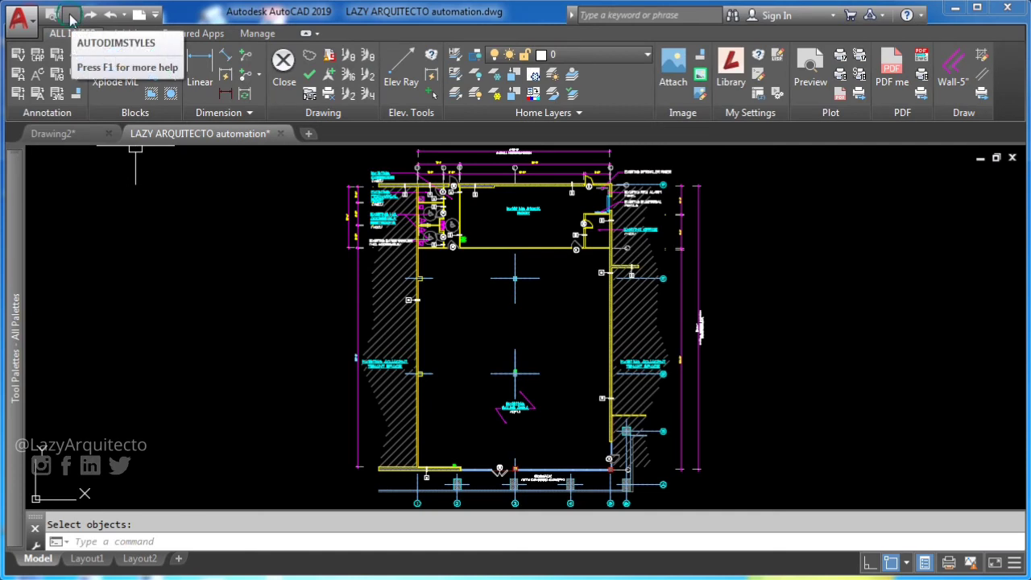
Run AUTODIMSTYLES from the Quick Access Toolbar to restyle the dimensions at dimscale 96
{"action": "left_click", "coordinate": [71, 17]}
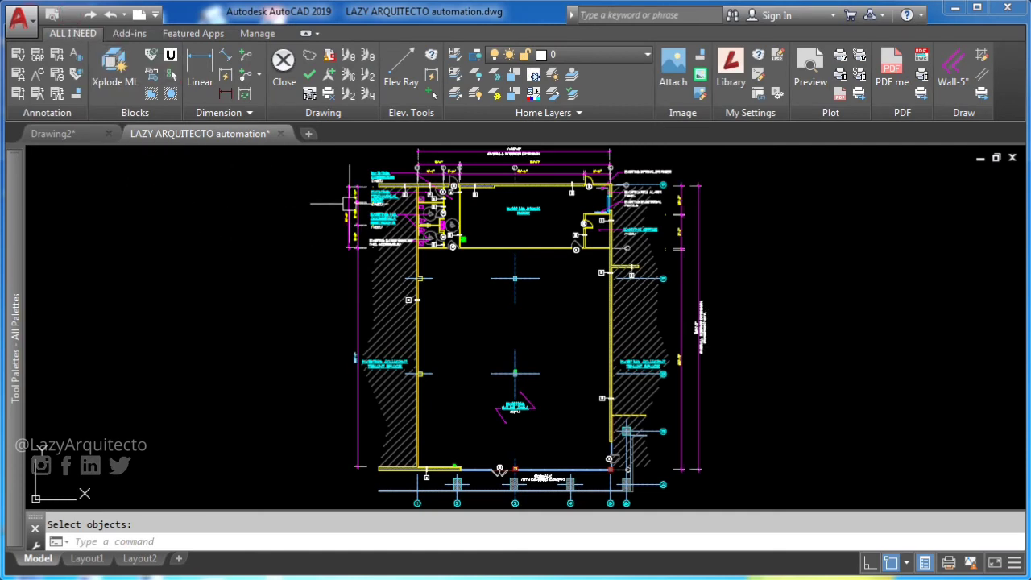